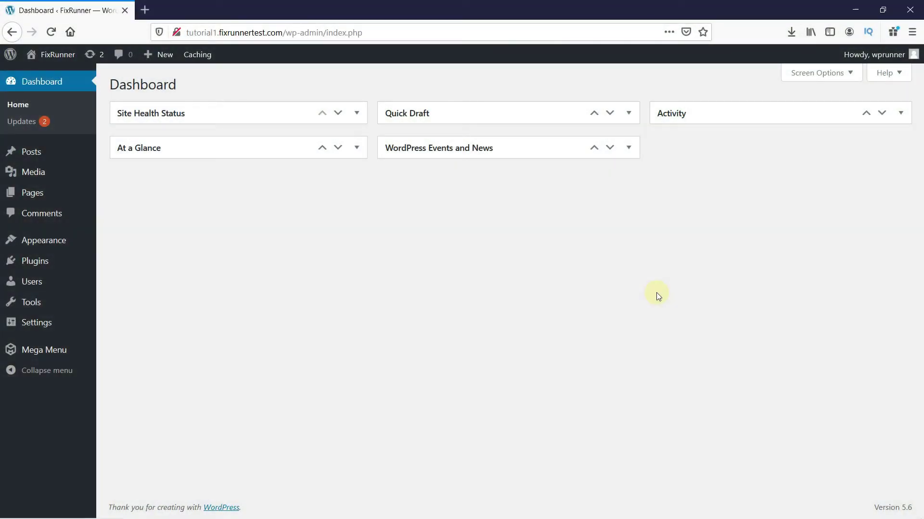
Search the plugin directory for 'mystickymenu', then install and activate the plugin.
{"action": "mouse_move", "coordinate": [69, 262]}
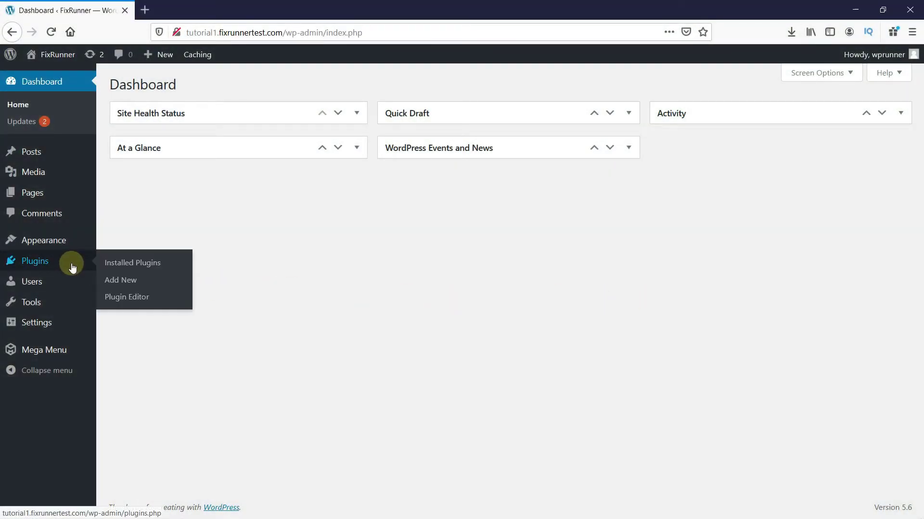
{"action": "left_click", "coordinate": [113, 281]}
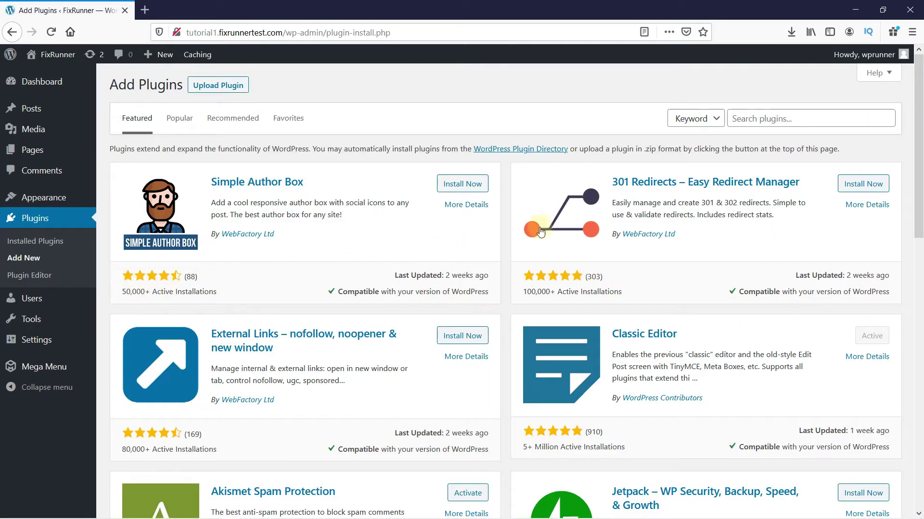
{"action": "left_click", "coordinate": [745, 125]}
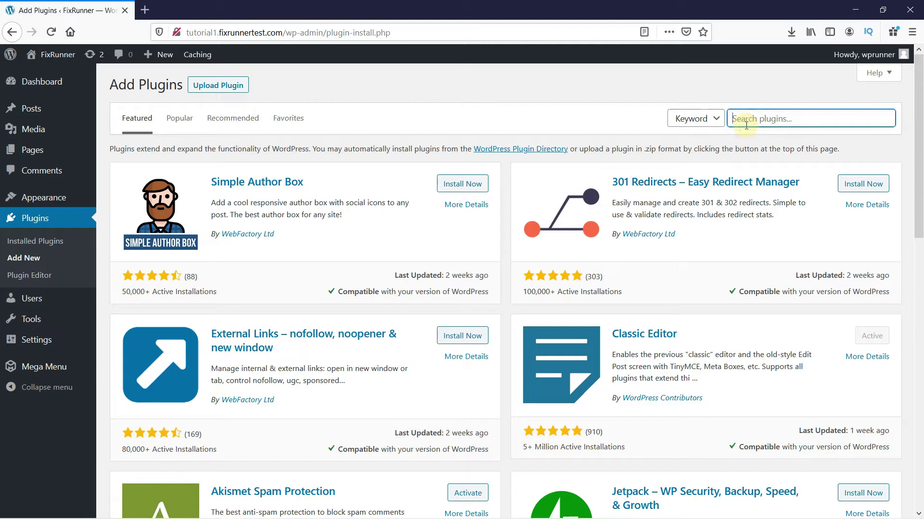
{"action": "type", "text": "mystick"}
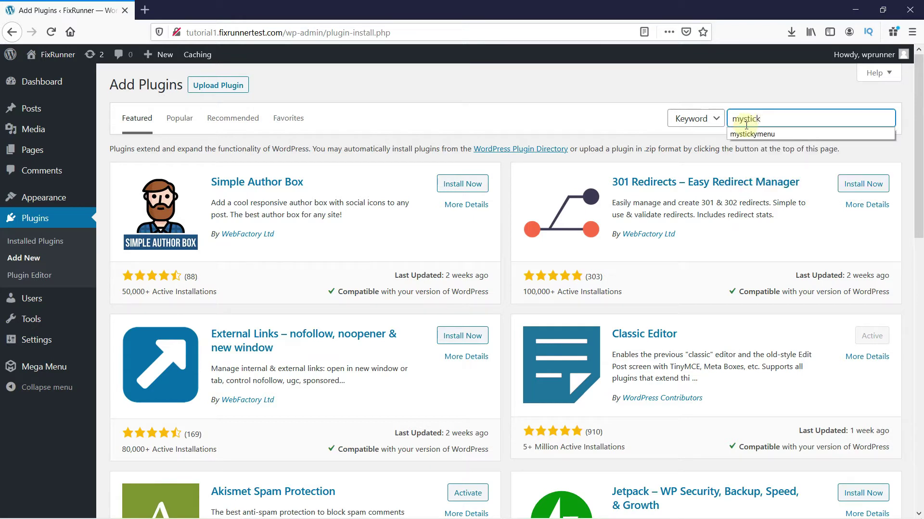
{"action": "type", "text": "ymenu"}
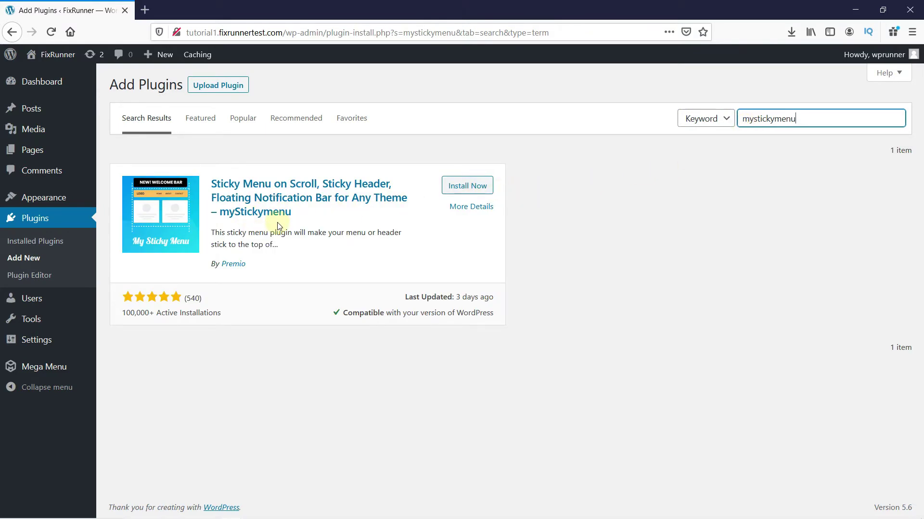
{"action": "left_click", "coordinate": [453, 190]}
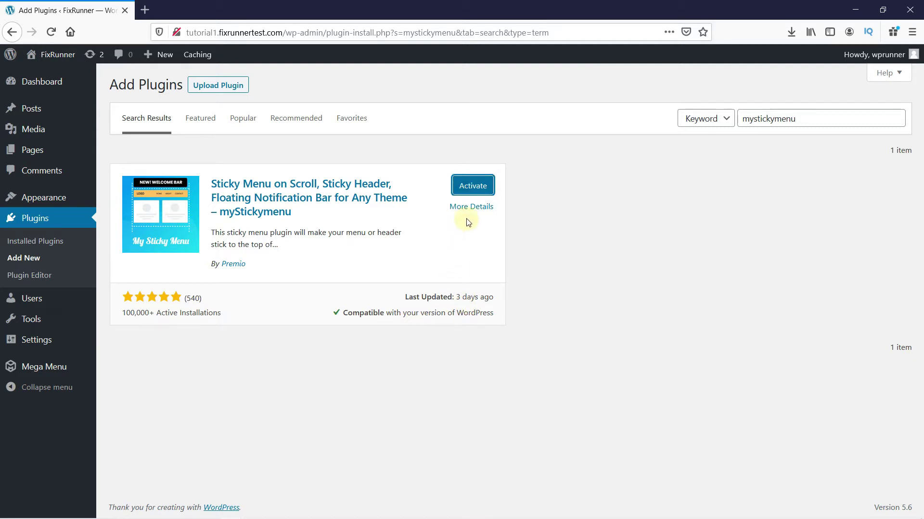
{"action": "left_click", "coordinate": [468, 188]}
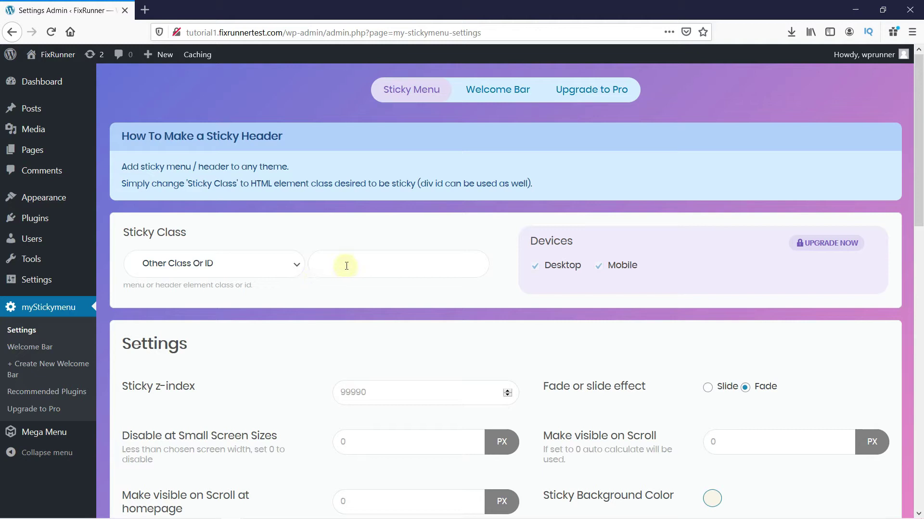
Focus the Sticky Class field, then open the FixRunner site in a new tab.
{"action": "left_click", "coordinate": [346, 266]}
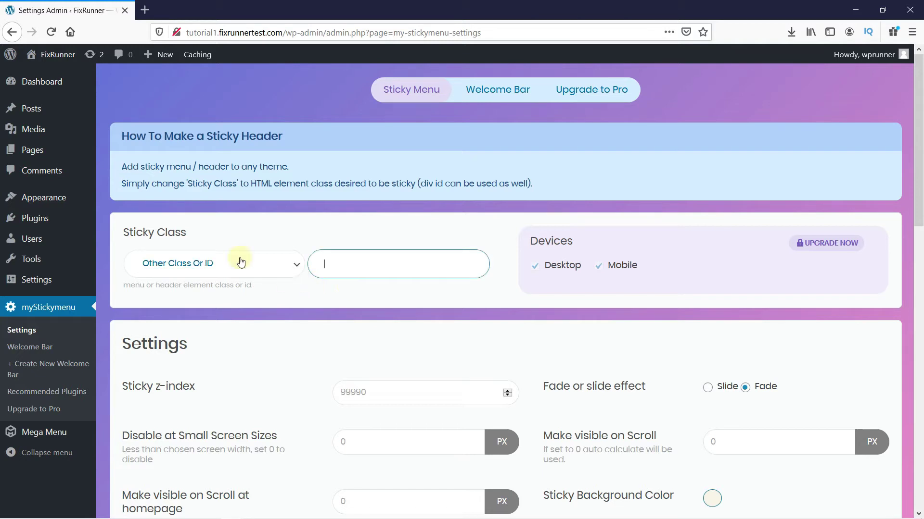
{"action": "mouse_move", "coordinate": [63, 57]}
{"action": "right_click", "coordinate": [50, 75]}
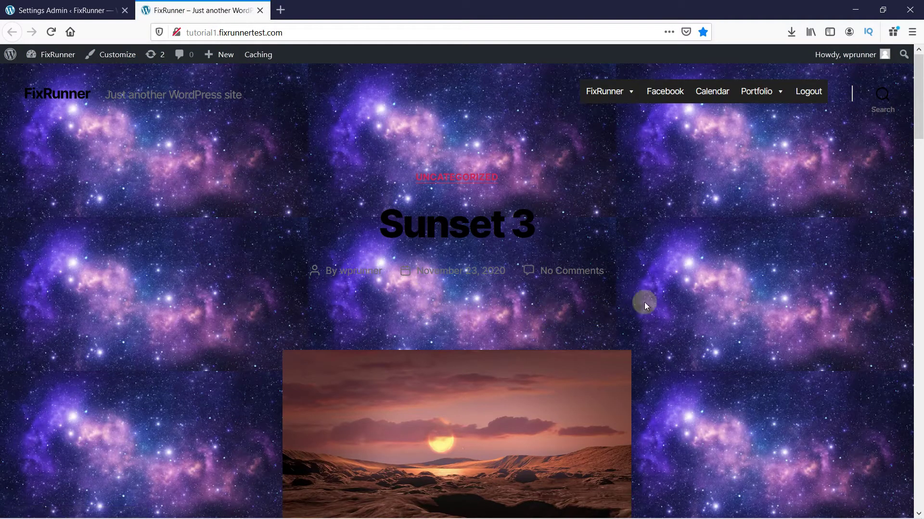
Inspect the live site's markup in Firefox Developer Tools.
{"action": "right_click", "coordinate": [691, 289]}
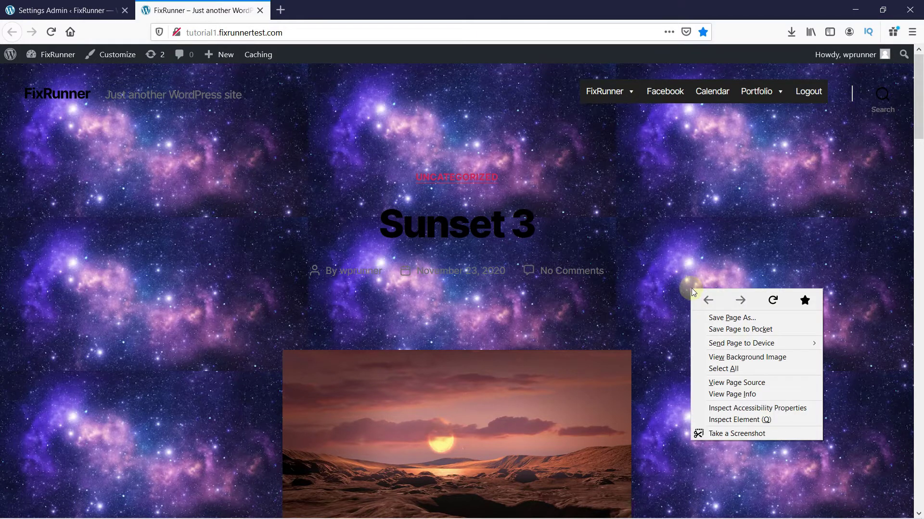
{"action": "left_click", "coordinate": [729, 420]}
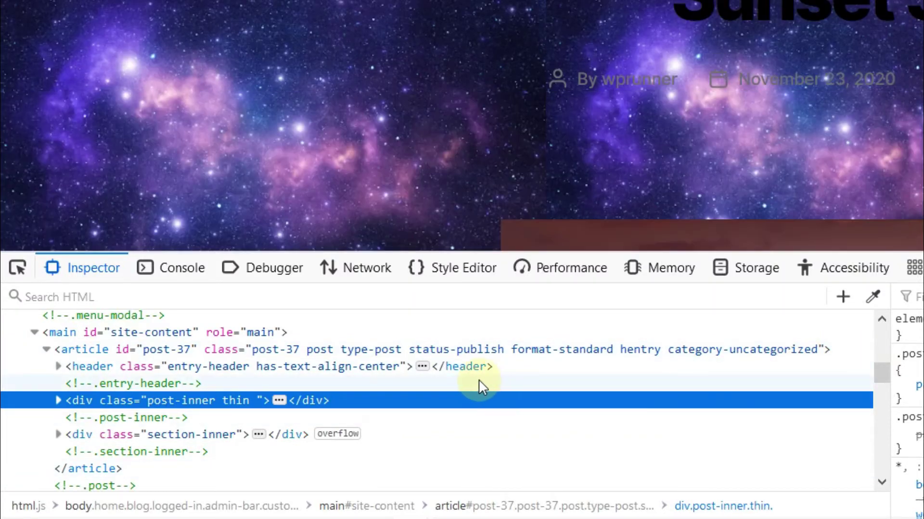
{"action": "scroll", "coordinate": [476, 390], "scroll_direction": "up", "scroll_amount": 3}
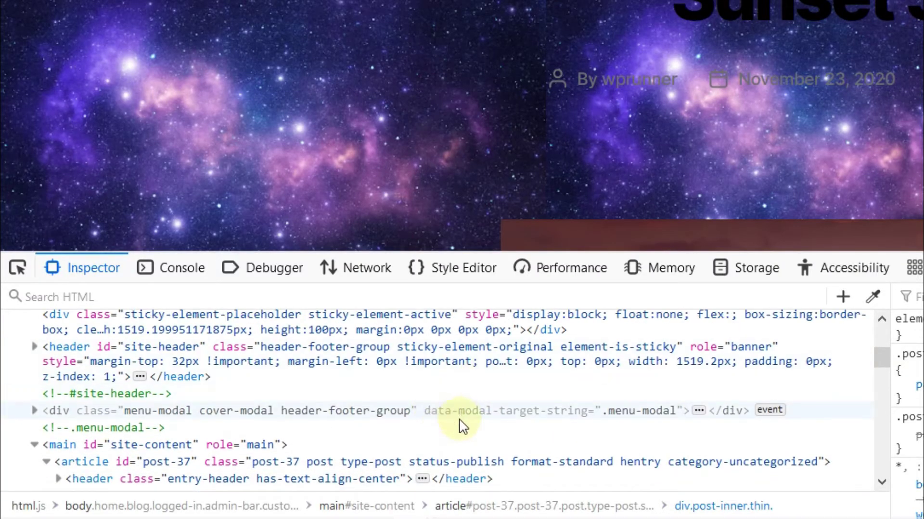
{"action": "scroll", "coordinate": [440, 347], "scroll_direction": "up", "scroll_amount": 2}
{"action": "scroll", "coordinate": [440, 351], "scroll_direction": "down", "scroll_amount": 2}
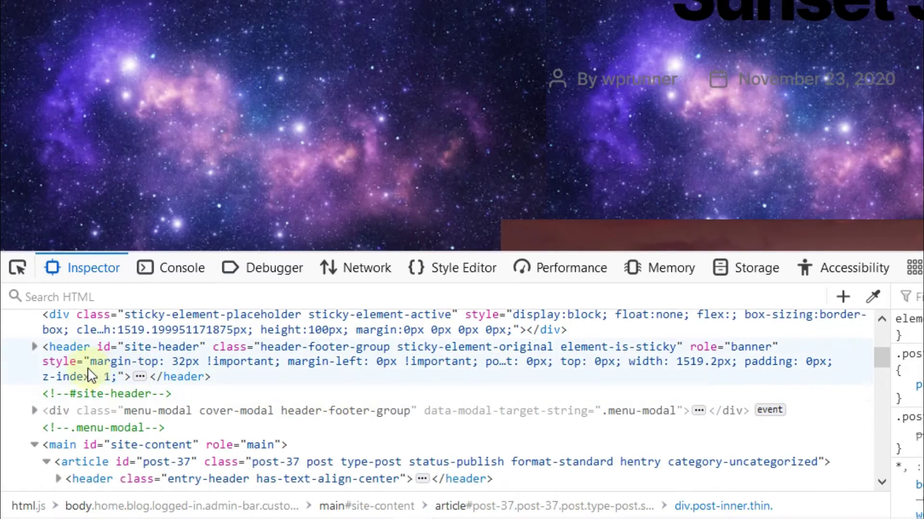
Select the header element and copy its id value, site-header.
{"action": "left_click", "coordinate": [153, 348]}
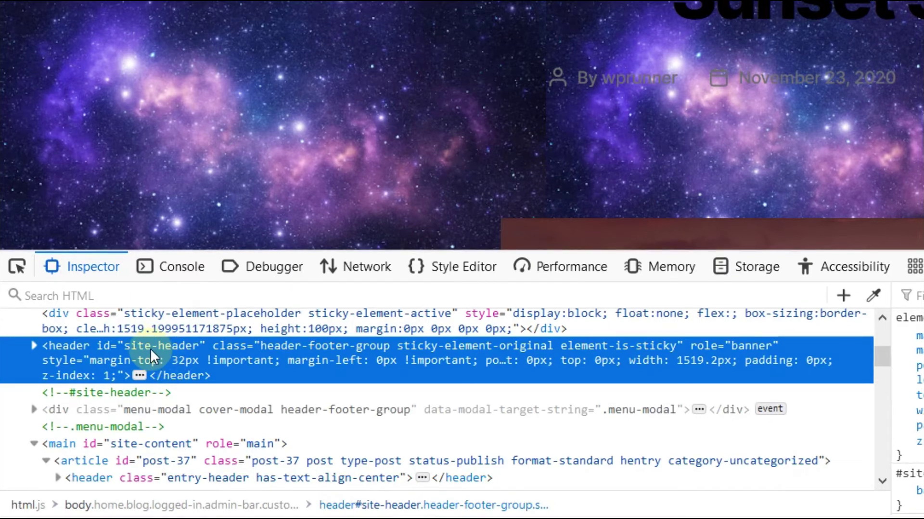
{"action": "double_click", "coordinate": [150, 345]}
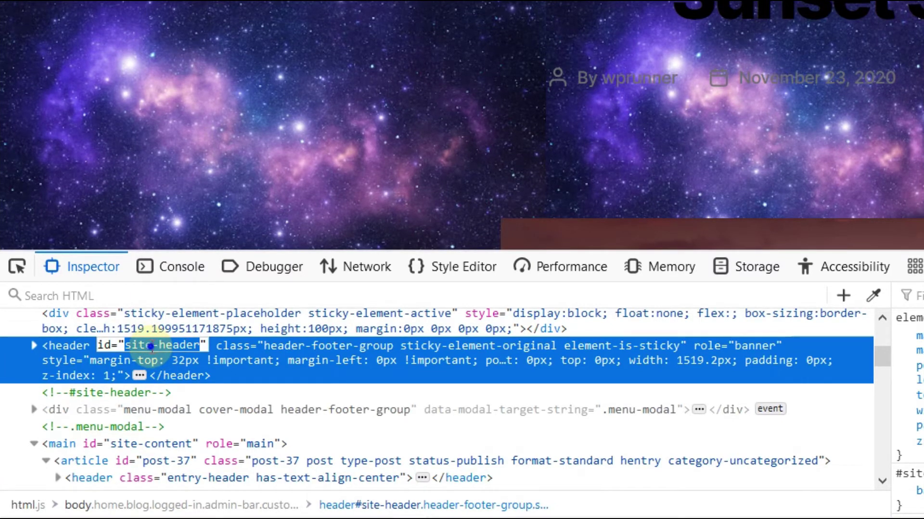
{"action": "right_click", "coordinate": [151, 346]}
{"action": "left_click", "coordinate": [203, 406]}
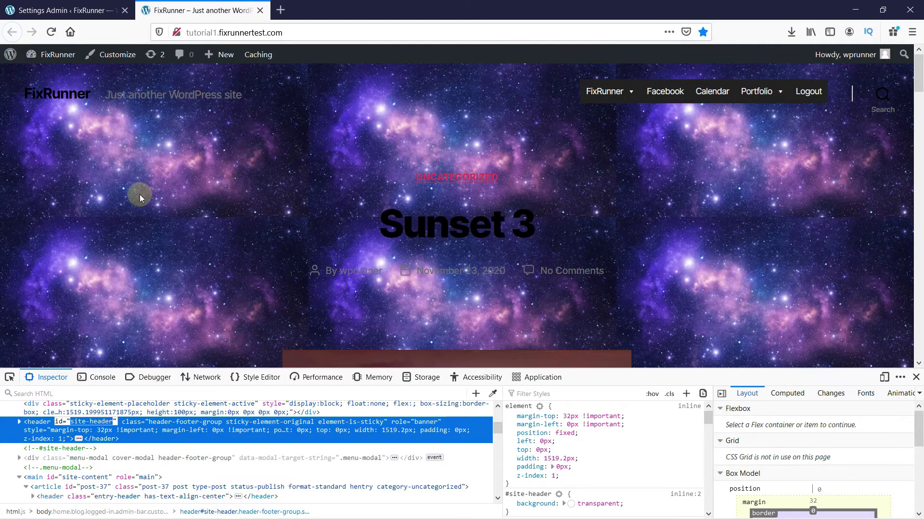
Paste site-header into the Sticky Class field, prefix it with '#', and save the settings.
{"action": "left_click", "coordinate": [66, 11]}
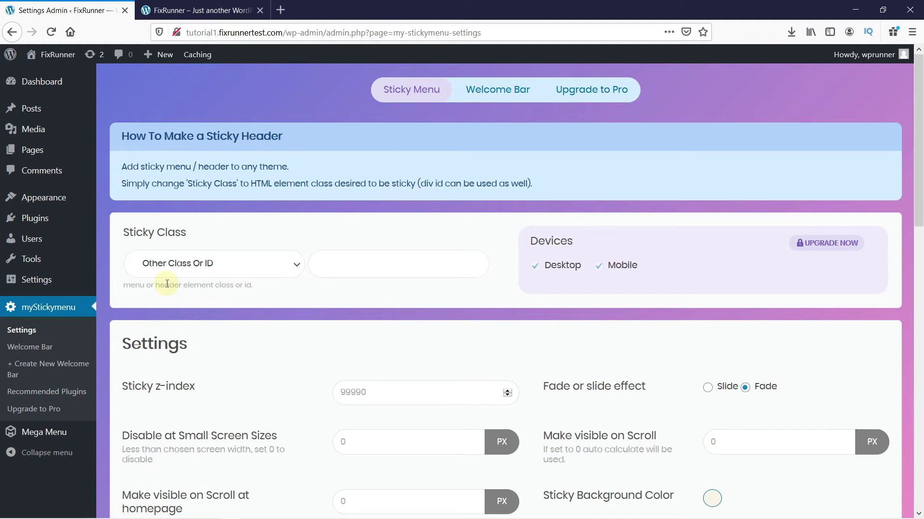
{"action": "left_click", "coordinate": [328, 264]}
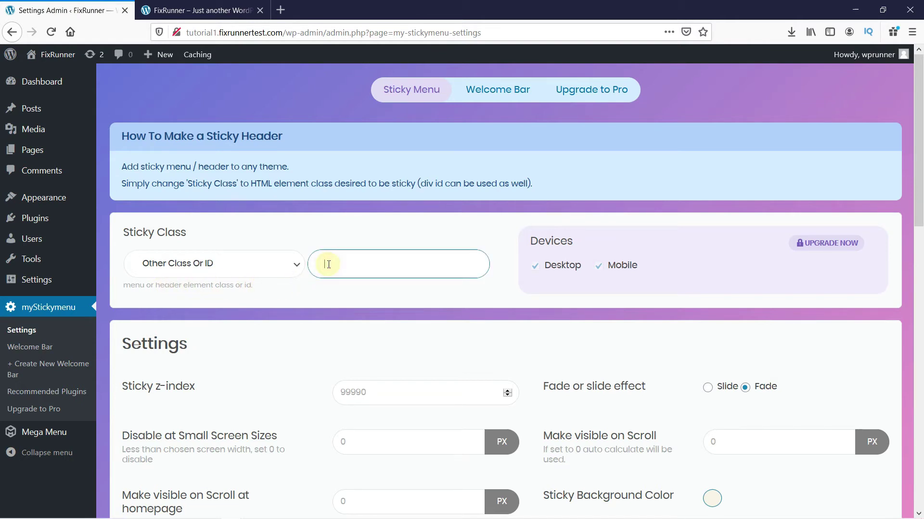
{"action": "key", "text": "ctrl+v"}
{"action": "left_click", "coordinate": [328, 264]}
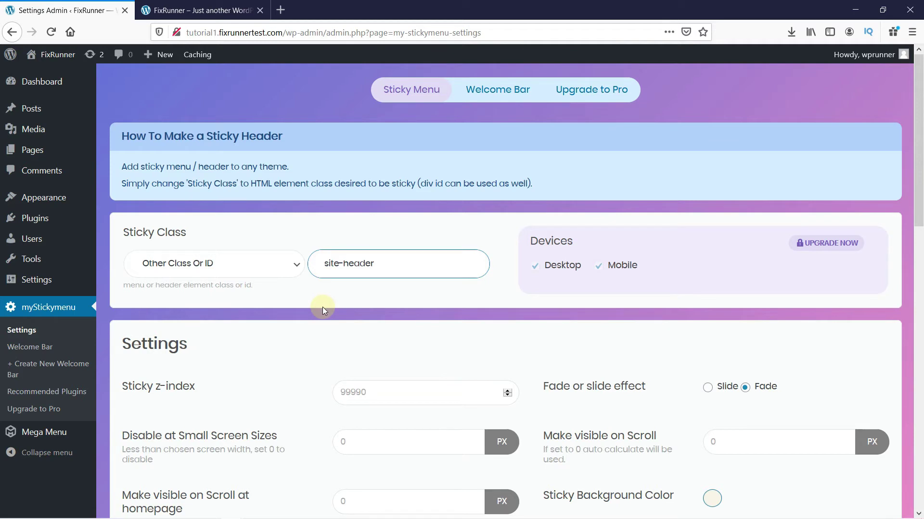
{"action": "type", "text": "#"}
{"action": "left_click", "coordinate": [322, 307]}
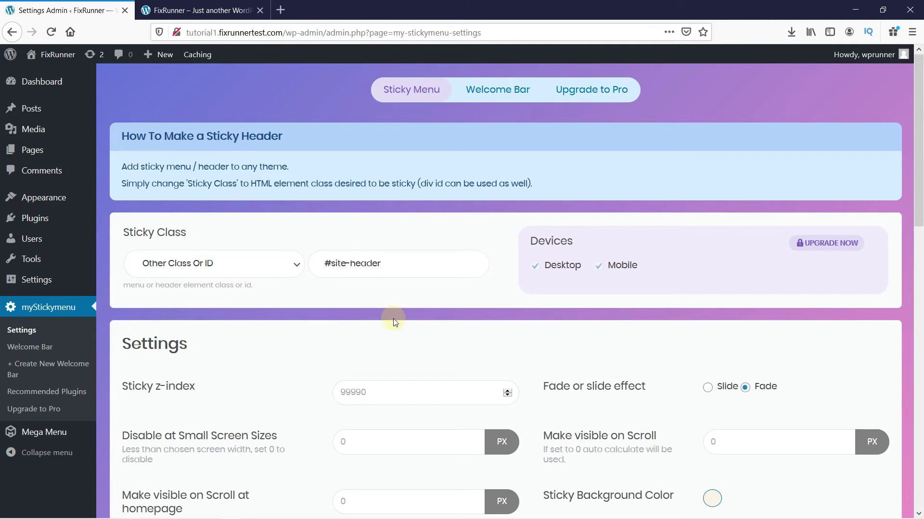
{"action": "scroll", "coordinate": [393, 319], "scroll_direction": "down", "scroll_amount": 6}
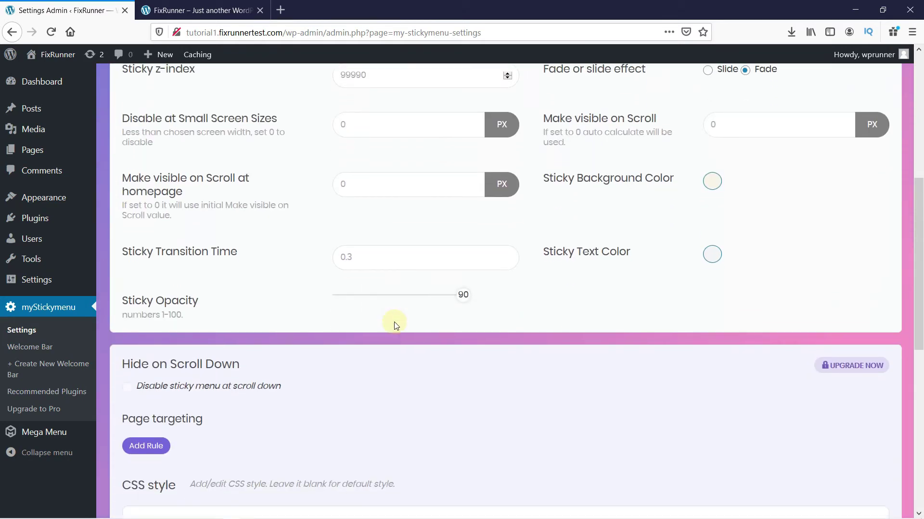
{"action": "scroll", "coordinate": [392, 322], "scroll_direction": "up", "scroll_amount": 1}
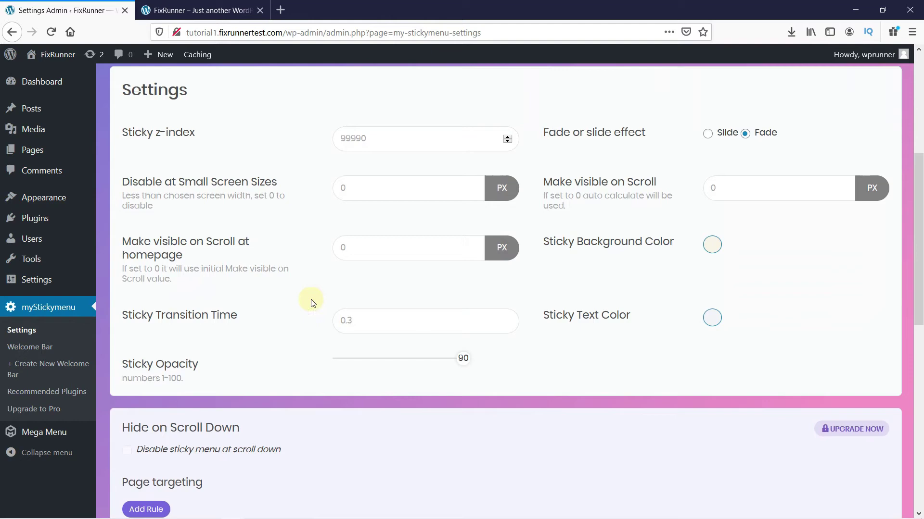
{"action": "scroll", "coordinate": [311, 302], "scroll_direction": "down", "scroll_amount": 9}
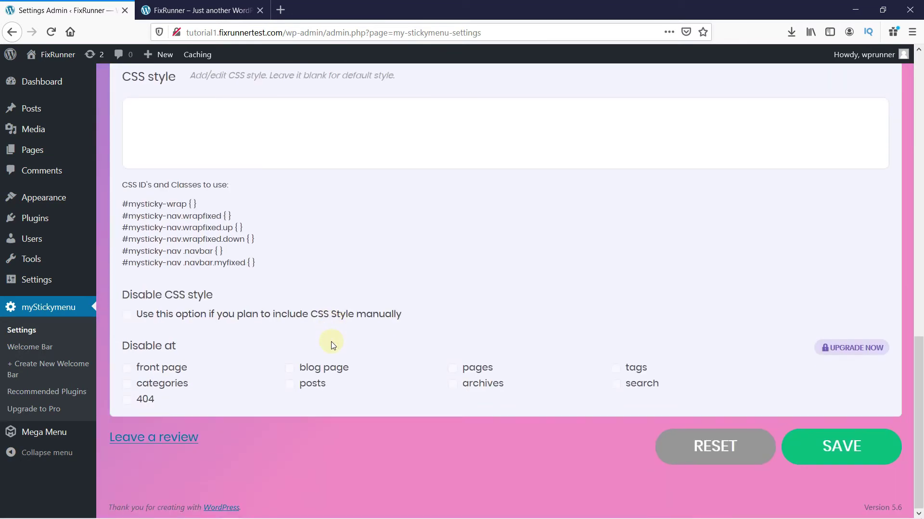
{"action": "left_click", "coordinate": [824, 440]}
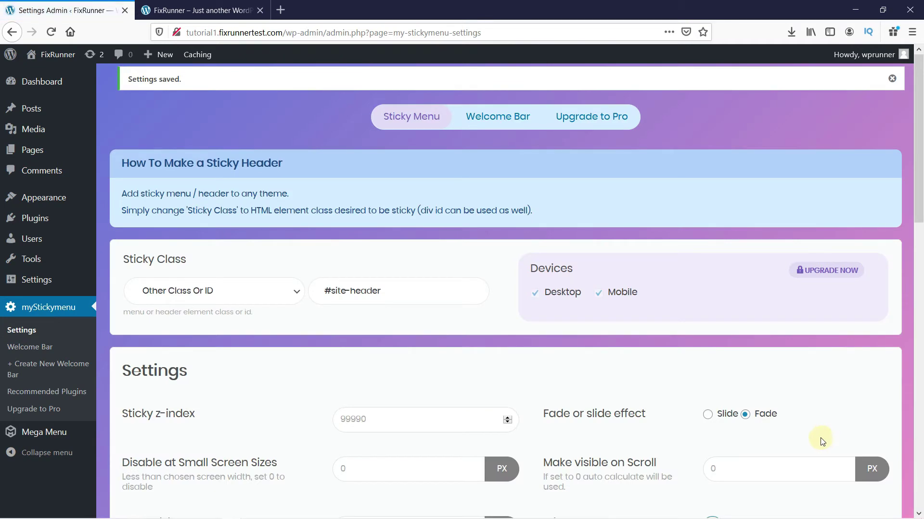
Close DevTools, reload the front page and scroll to confirm the header stays pinned.
{"action": "left_click", "coordinate": [195, 13]}
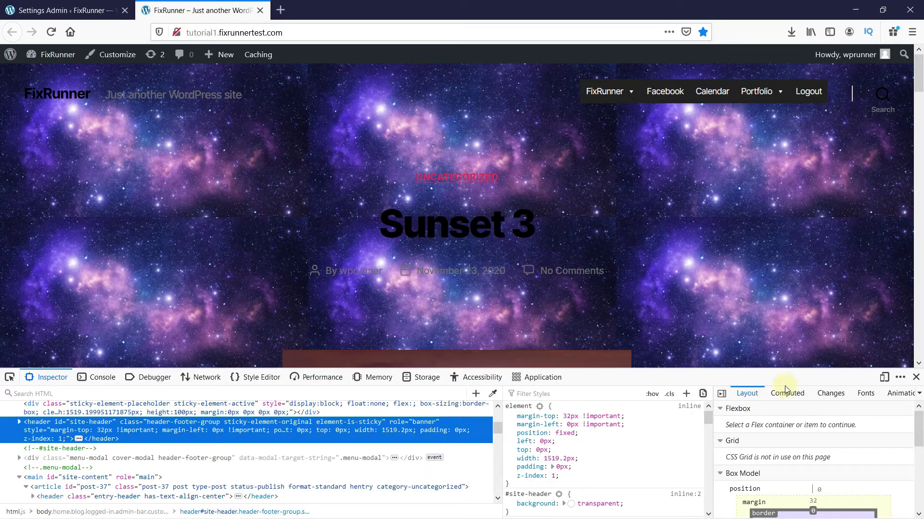
{"action": "left_click", "coordinate": [916, 377]}
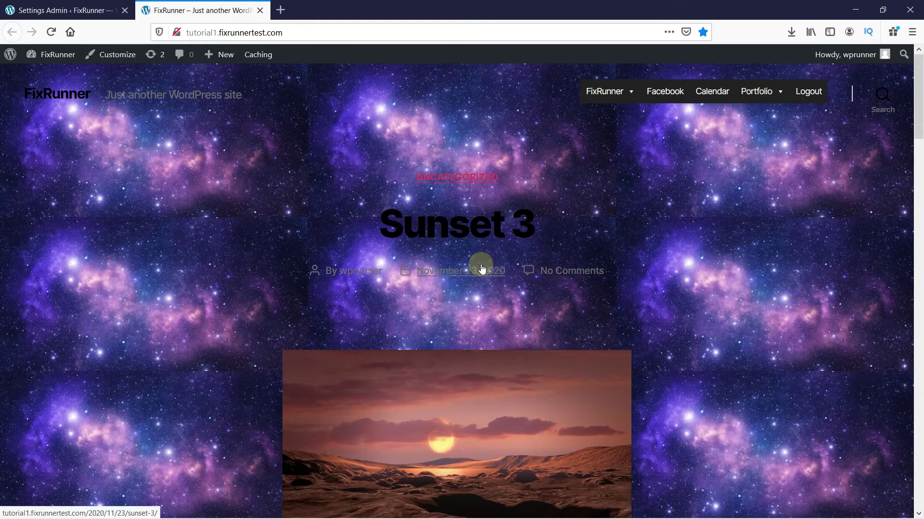
{"action": "left_click", "coordinate": [51, 32]}
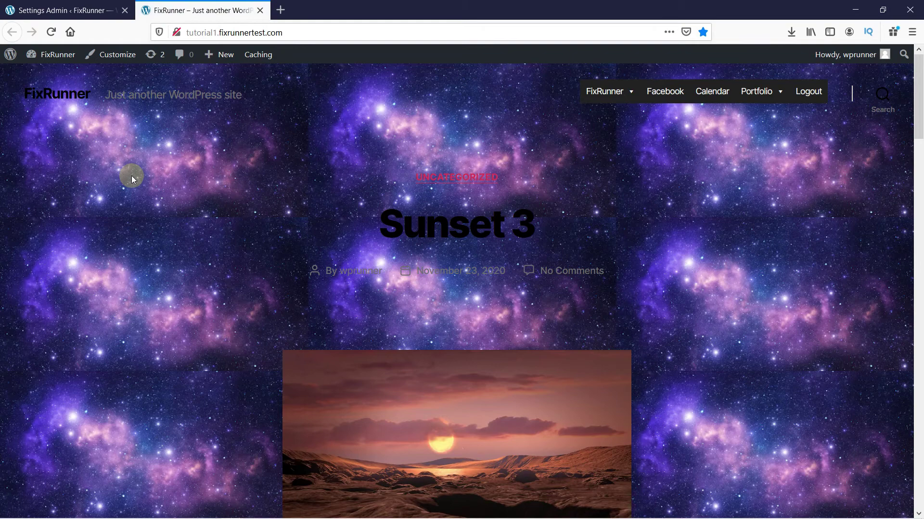
{"action": "scroll", "coordinate": [217, 215], "scroll_direction": "down", "scroll_amount": 5}
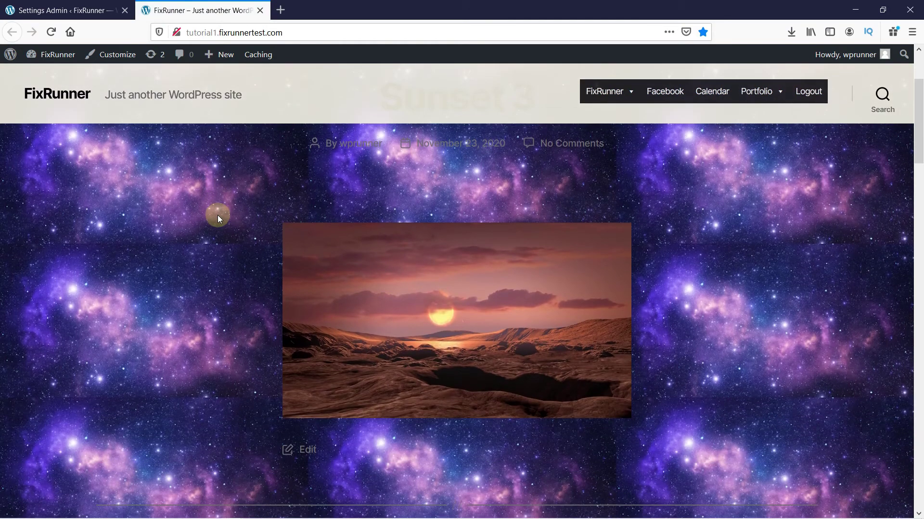
{"action": "scroll", "coordinate": [217, 215], "scroll_direction": "down", "scroll_amount": 2}
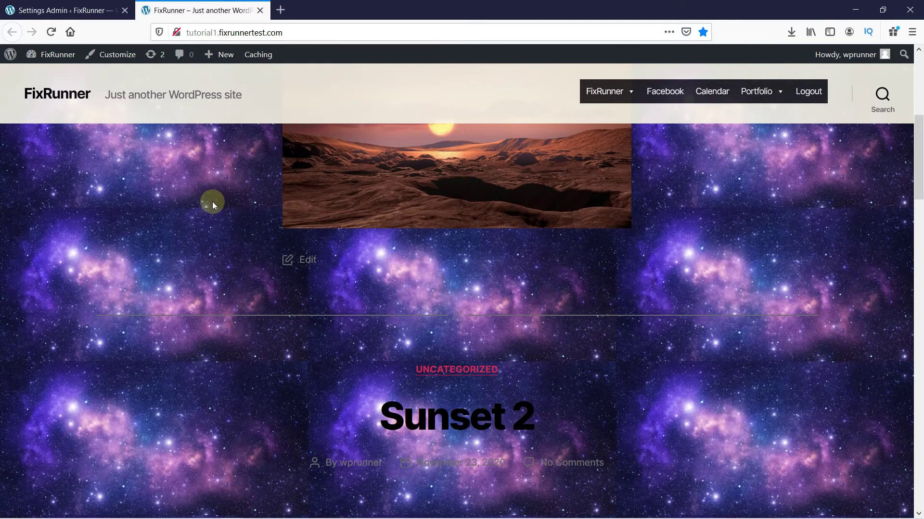
{"action": "scroll", "coordinate": [212, 204], "scroll_direction": "up", "scroll_amount": 4}
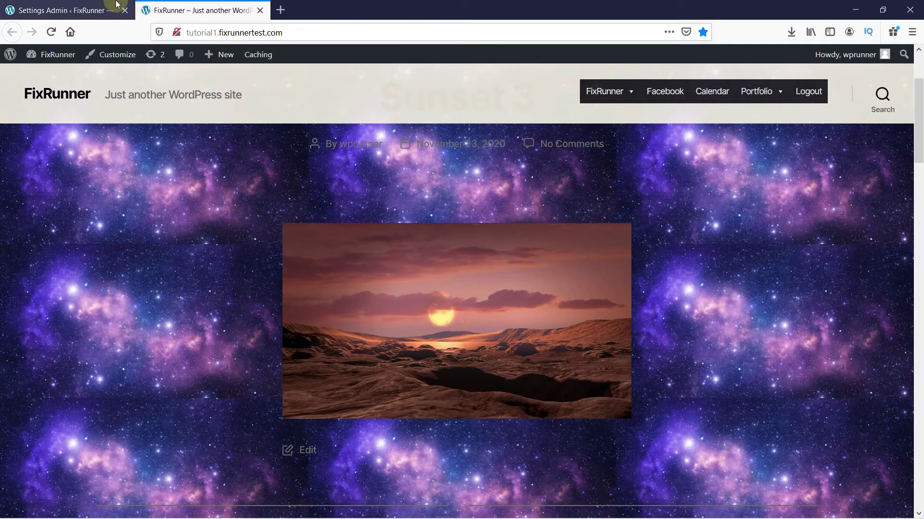
Set the Sticky Background Color to lime green, #c9ff56.
{"action": "left_click", "coordinate": [83, 4]}
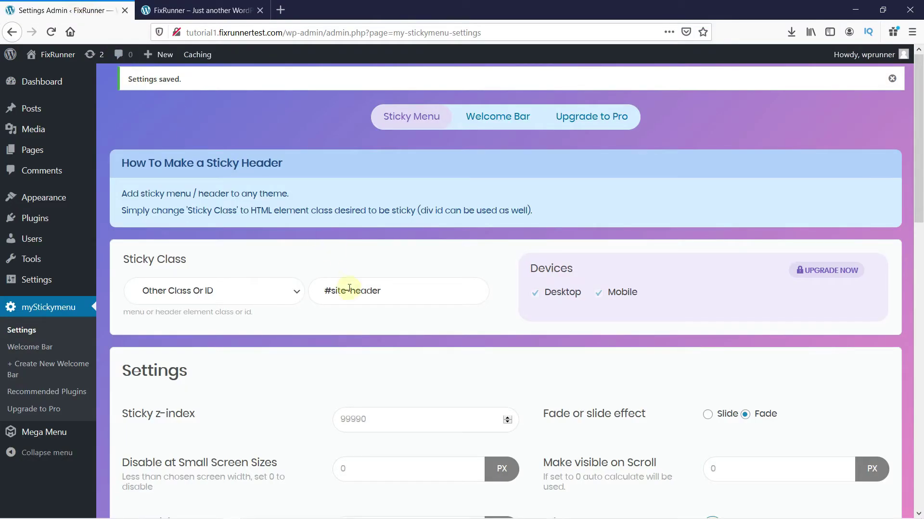
{"action": "scroll", "coordinate": [352, 291], "scroll_direction": "down", "scroll_amount": 2}
{"action": "scroll", "coordinate": [351, 291], "scroll_direction": "down", "scroll_amount": 2}
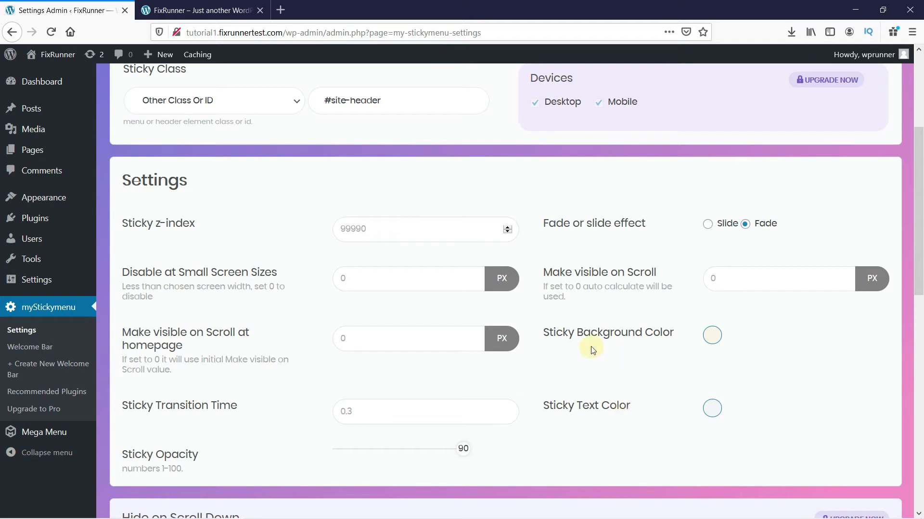
{"action": "left_click", "coordinate": [713, 336]}
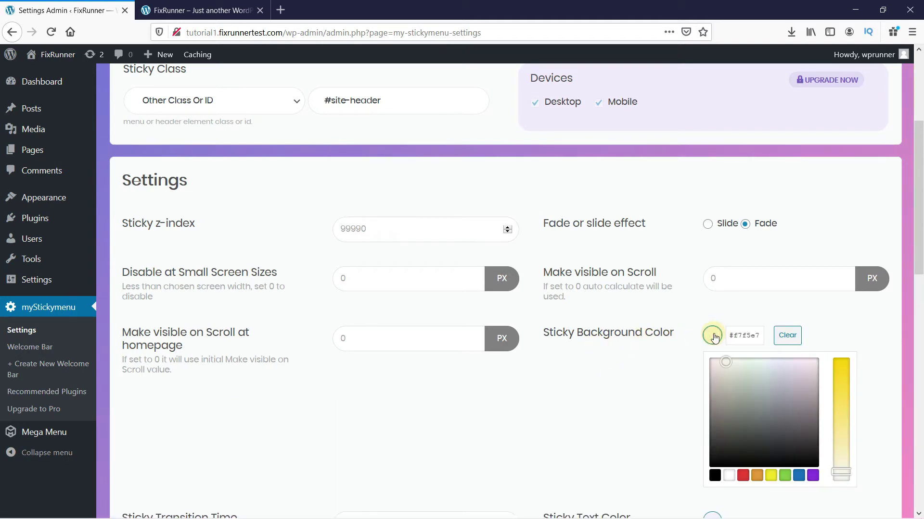
{"action": "scroll", "coordinate": [714, 338], "scroll_direction": "down", "scroll_amount": 2}
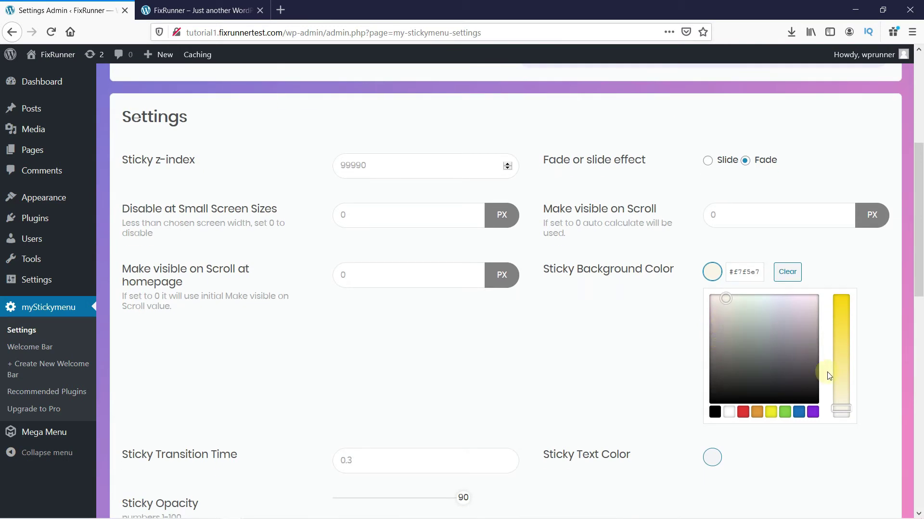
{"action": "left_click", "coordinate": [846, 407]}
{"action": "left_click_drag", "start_coordinate": [845, 408], "coordinate": [842, 337]}
{"action": "left_click_drag", "start_coordinate": [725, 300], "coordinate": [733, 294]}
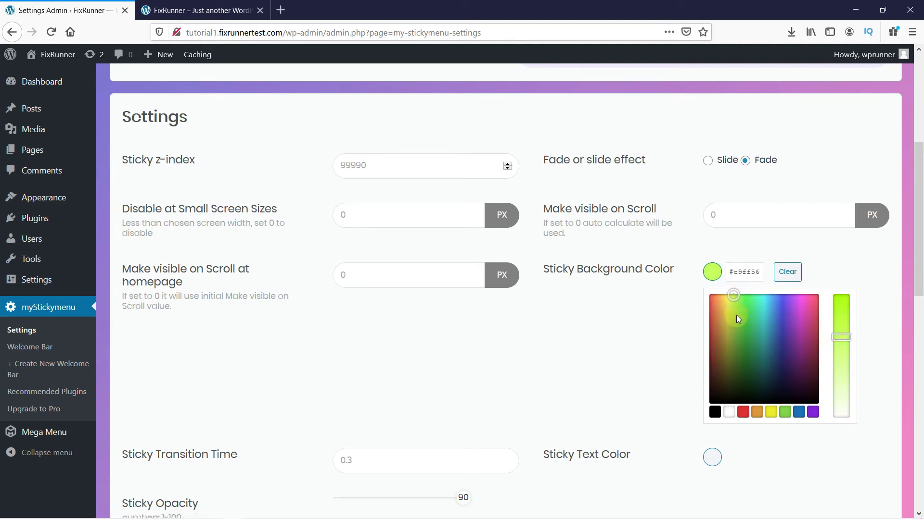
{"action": "left_click", "coordinate": [760, 272]}
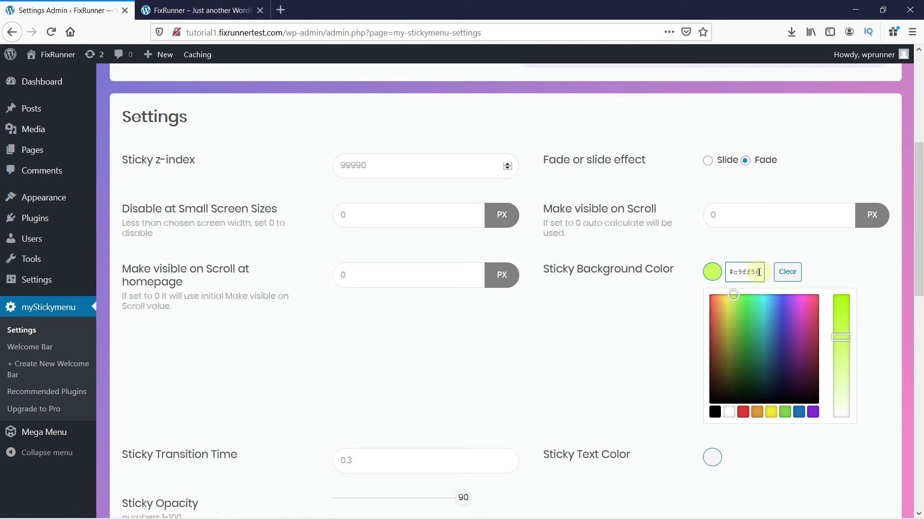
{"action": "left_click", "coordinate": [688, 300]}
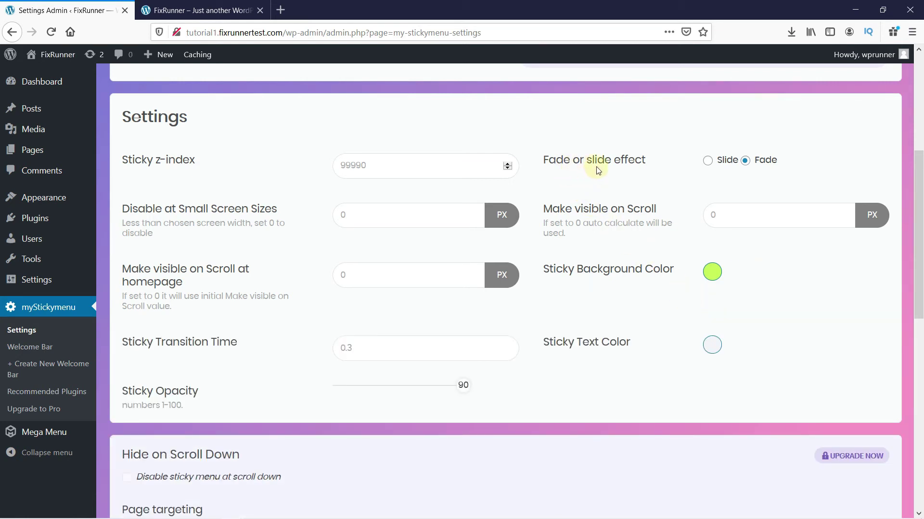
Change the sticky effect from Fade to Slide and save the settings.
{"action": "left_click", "coordinate": [708, 161]}
{"action": "scroll", "coordinate": [644, 339], "scroll_direction": "down", "scroll_amount": 10}
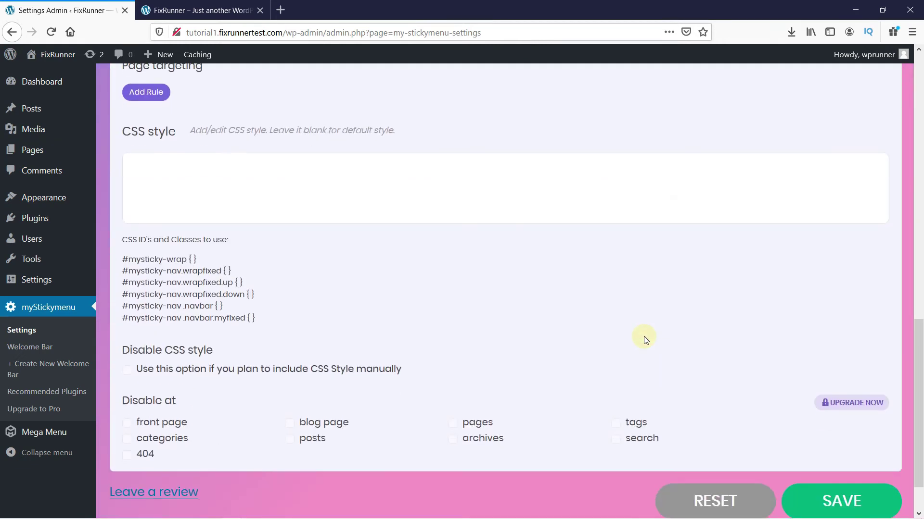
{"action": "scroll", "coordinate": [643, 337], "scroll_direction": "down", "scroll_amount": 1}
{"action": "left_click", "coordinate": [787, 449]}
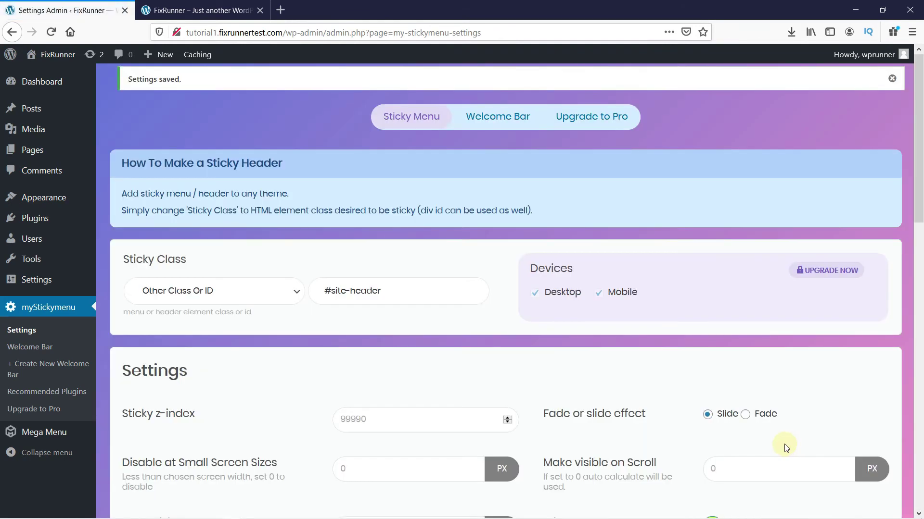
Reload the front page and scroll the posts to check the lime-green pinned header.
{"action": "left_click", "coordinate": [176, 10]}
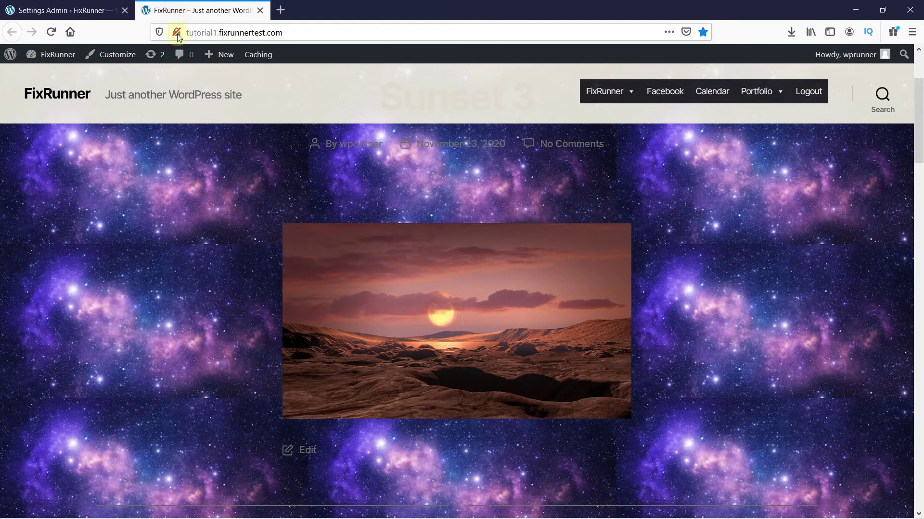
{"action": "left_click", "coordinate": [51, 32]}
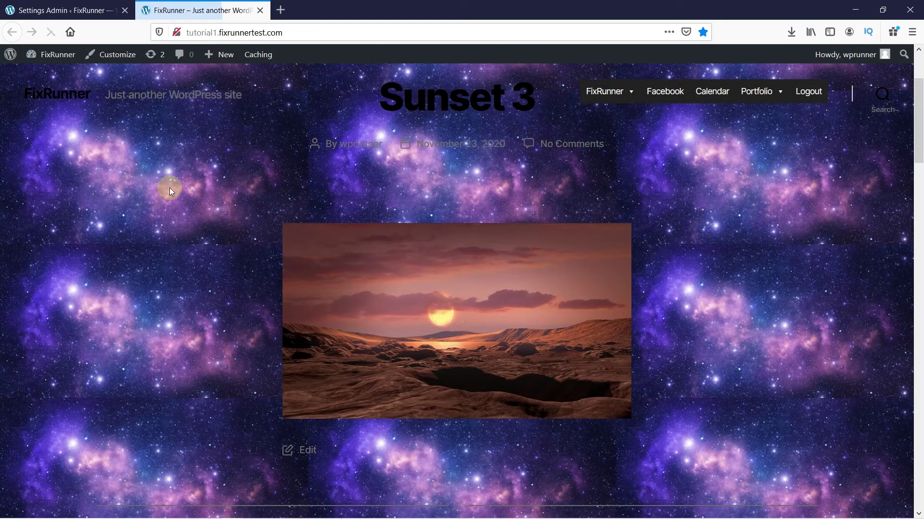
{"action": "scroll", "coordinate": [202, 209], "scroll_direction": "down", "scroll_amount": 5}
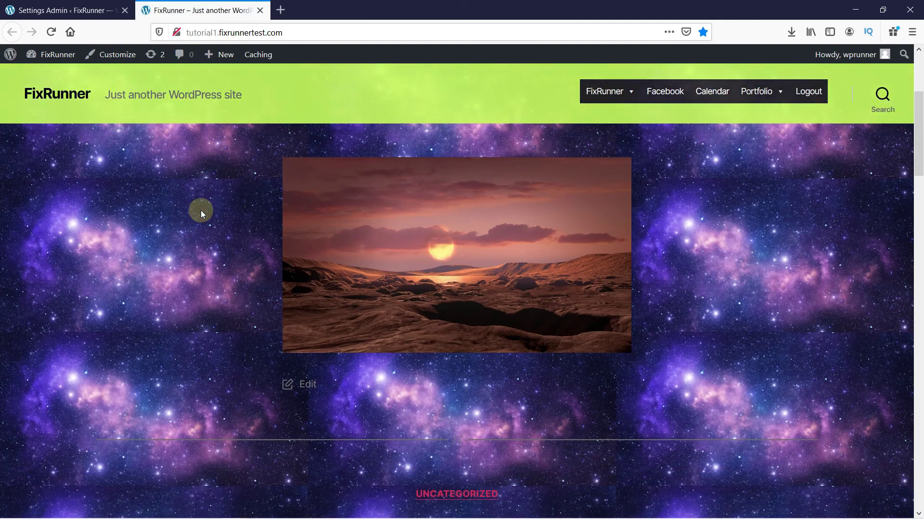
{"action": "scroll", "coordinate": [198, 212], "scroll_direction": "down", "scroll_amount": 4}
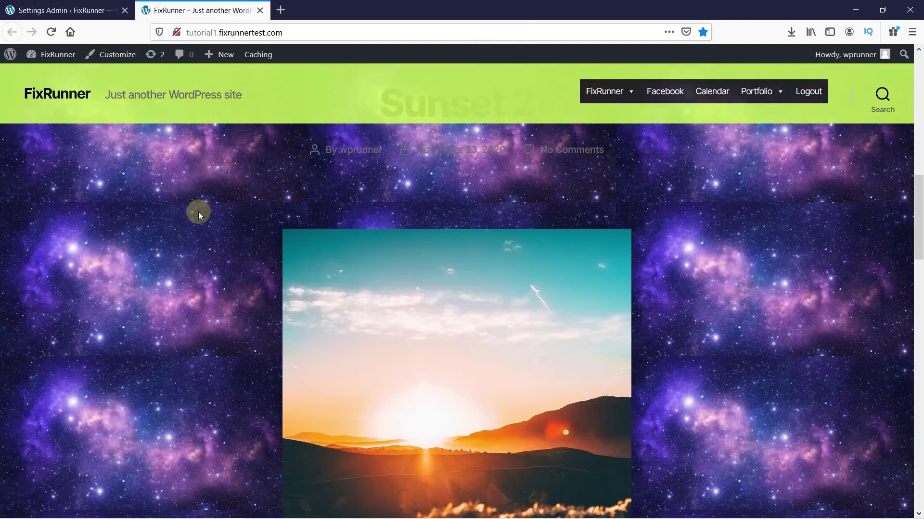
{"action": "scroll", "coordinate": [190, 209], "scroll_direction": "down", "scroll_amount": 3}
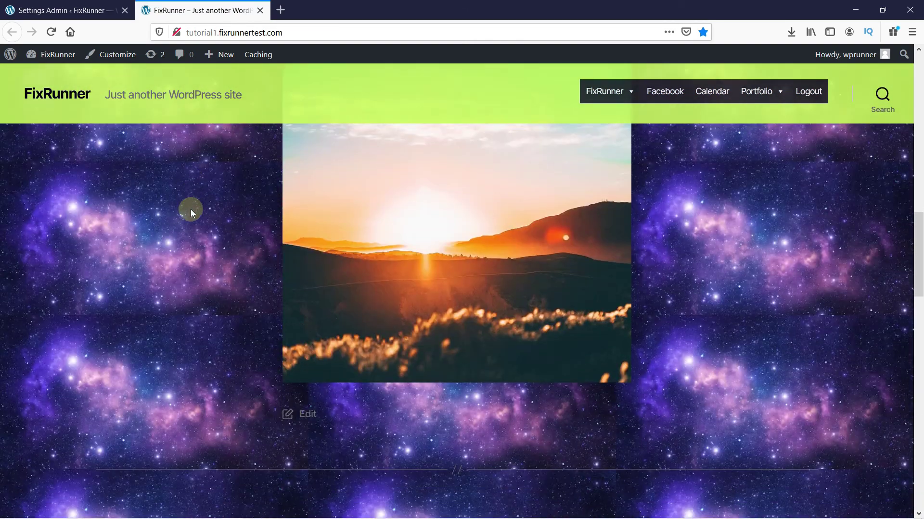
{"action": "scroll", "coordinate": [190, 209], "scroll_direction": "up", "scroll_amount": 2}
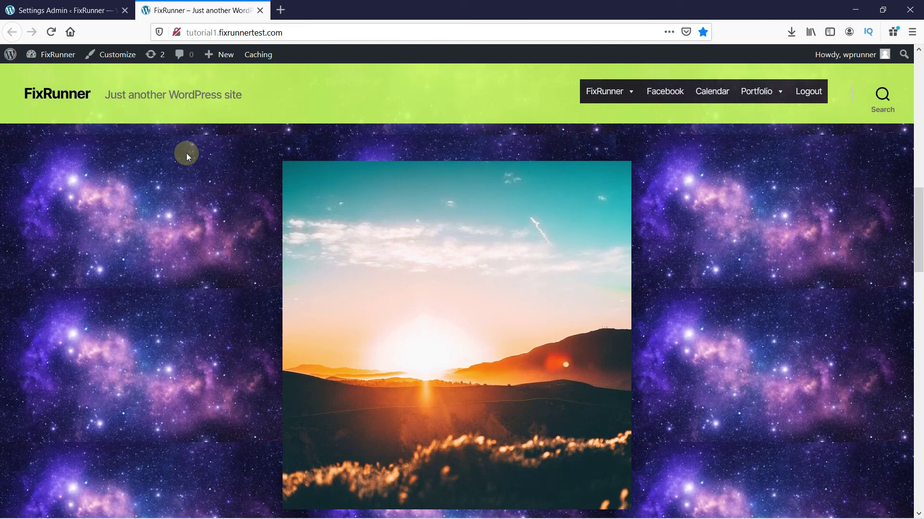